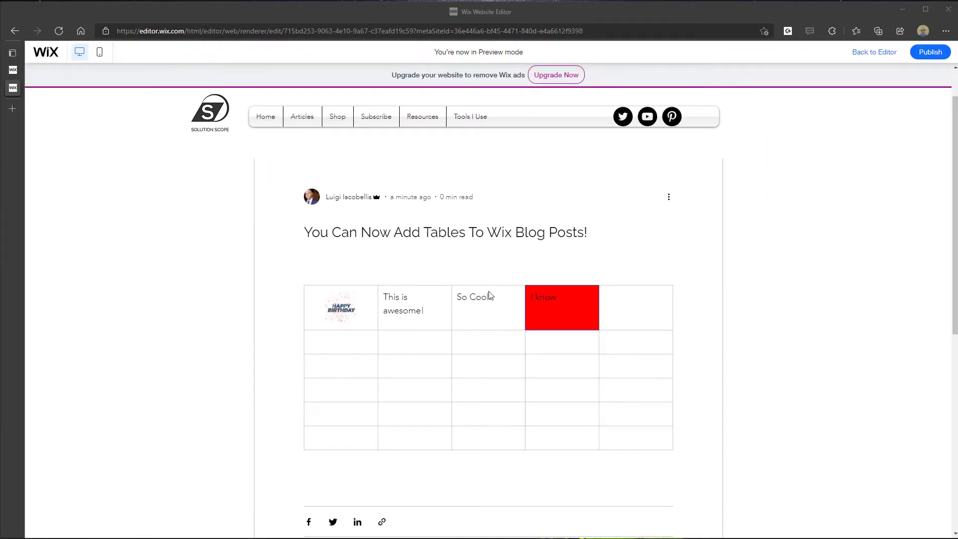
# Preview the post in mobile view and scroll the table sideways
pyautogui.click(99, 56)
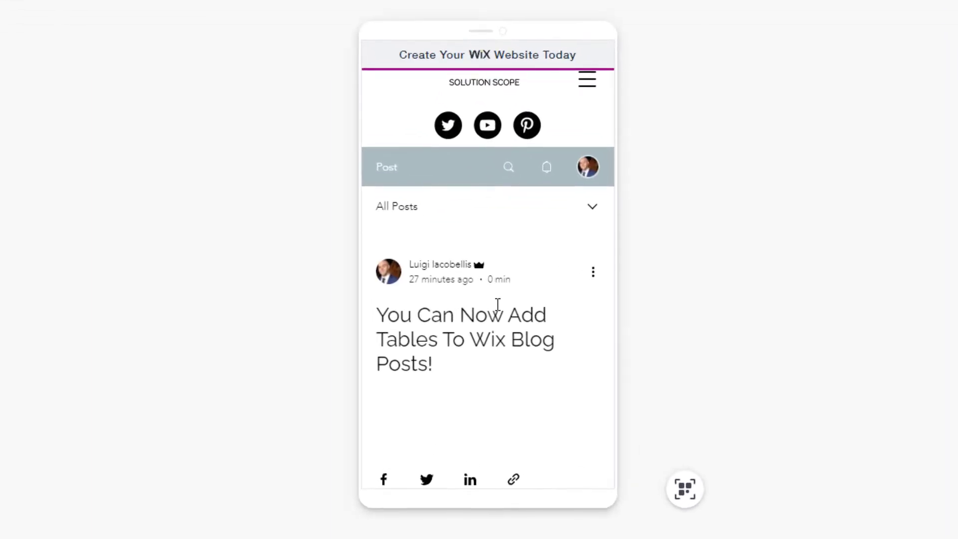
pyautogui.scroll(-2, 498, 304)
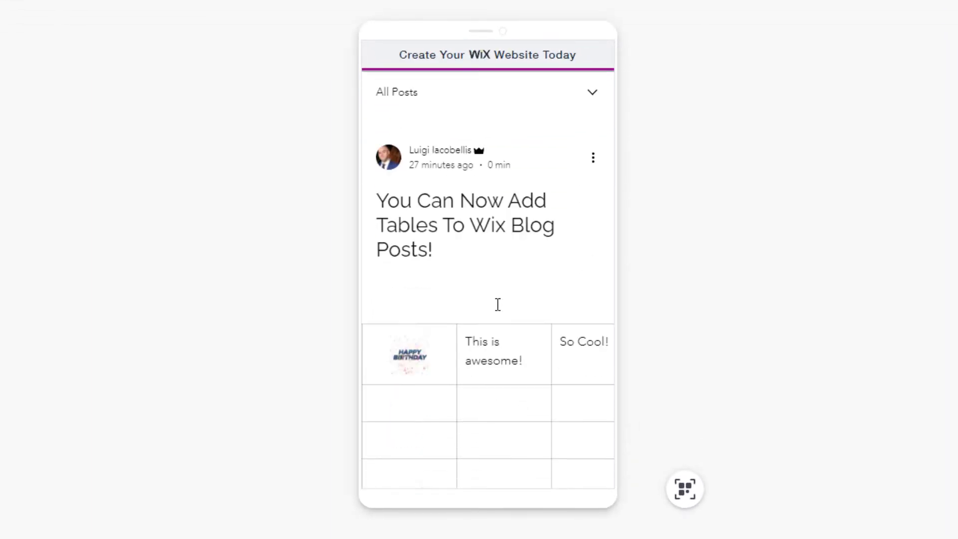
pyautogui.scroll(-2, 498, 304)
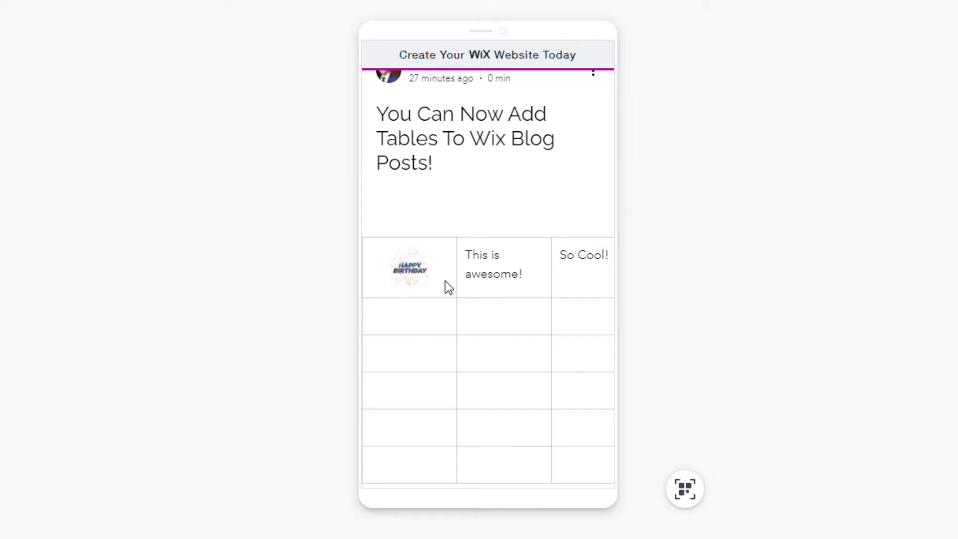
pyautogui.scroll(-1, 444, 309)
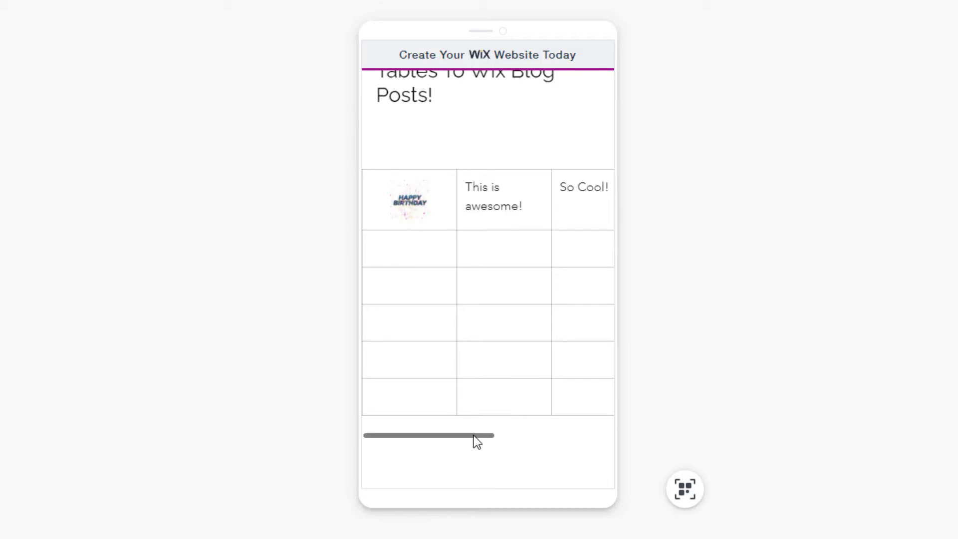
pyautogui.moveTo(474, 435); pyautogui.dragTo(438, 439)
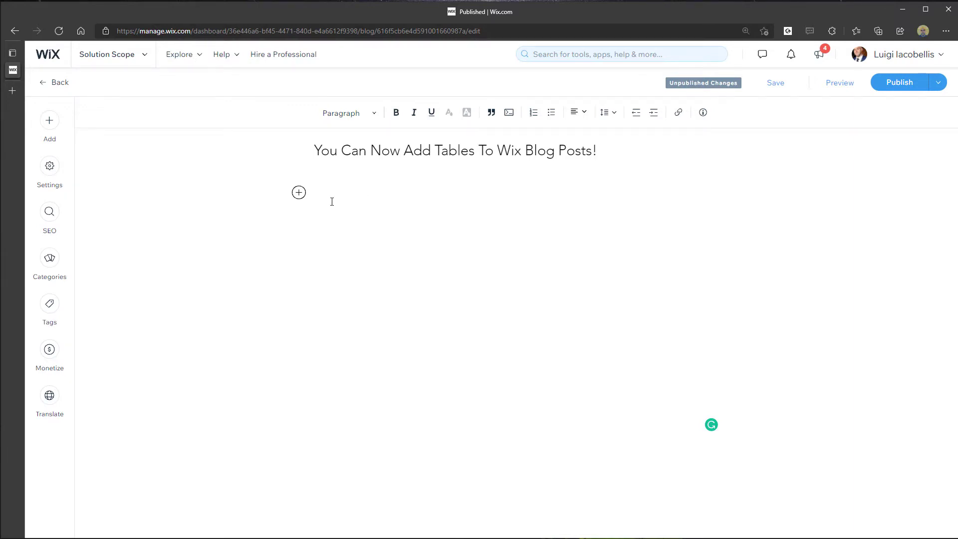
# Add a Table element from the post body's Add panel
pyautogui.click(299, 193)
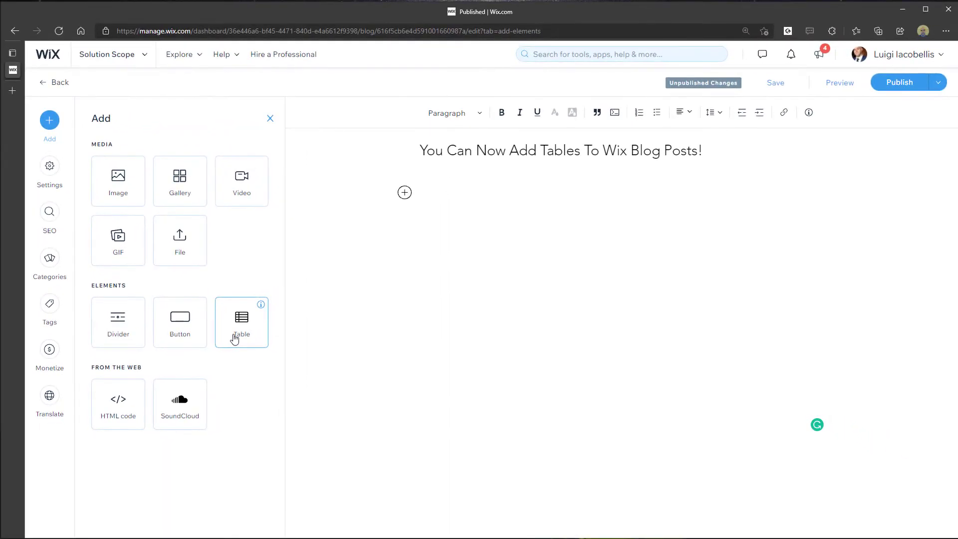
pyautogui.click(234, 338)
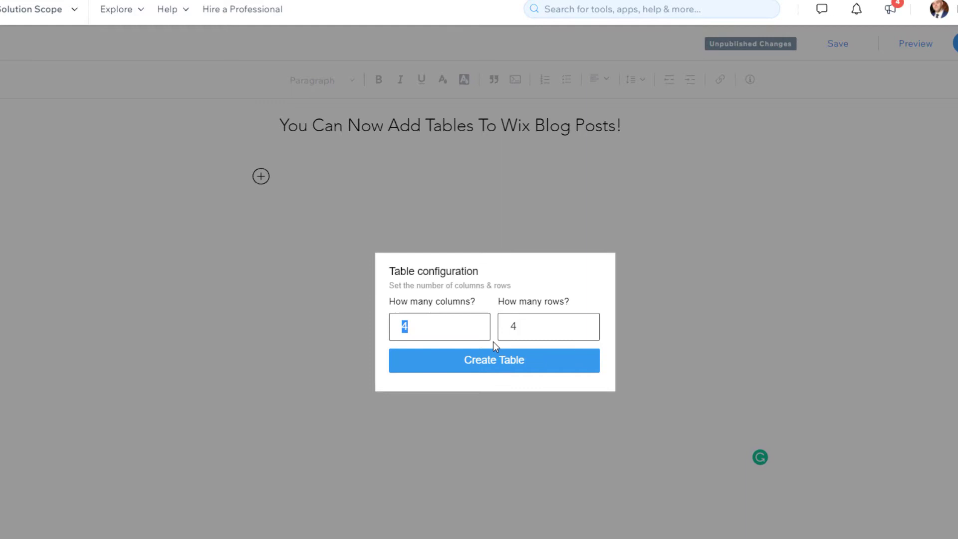
# Create the 4×4 table, then add a fifth row and a fifth column
pyautogui.click(460, 330)
pyautogui.click(523, 366)
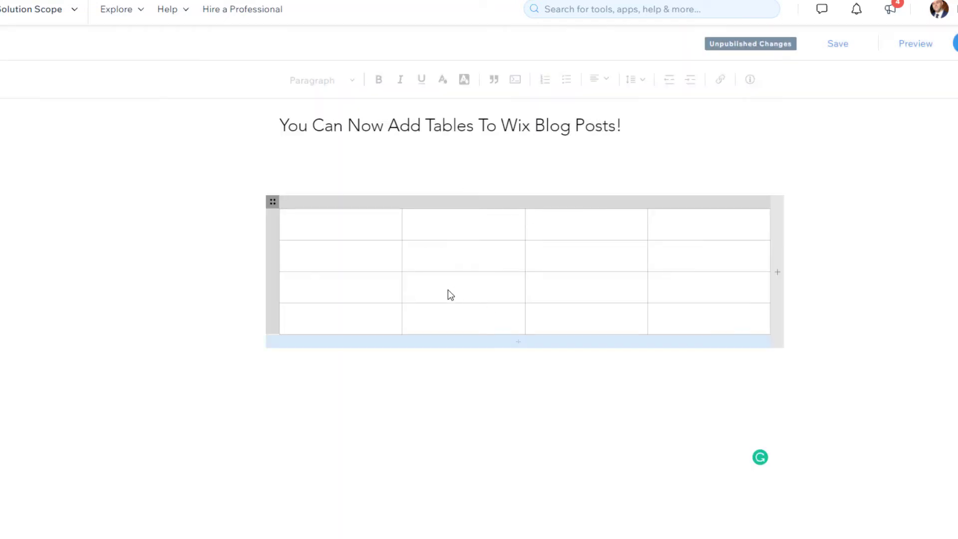
pyautogui.click(452, 374)
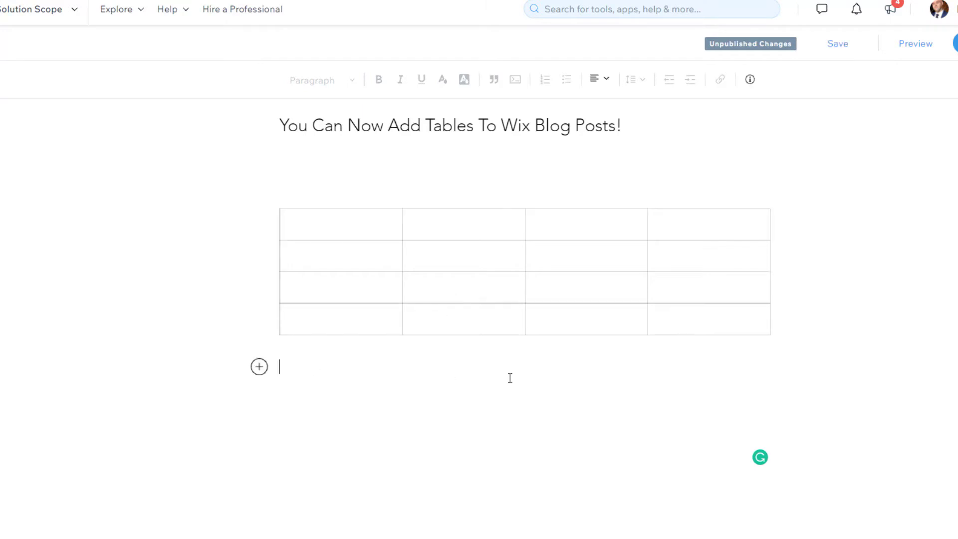
pyautogui.click(519, 323)
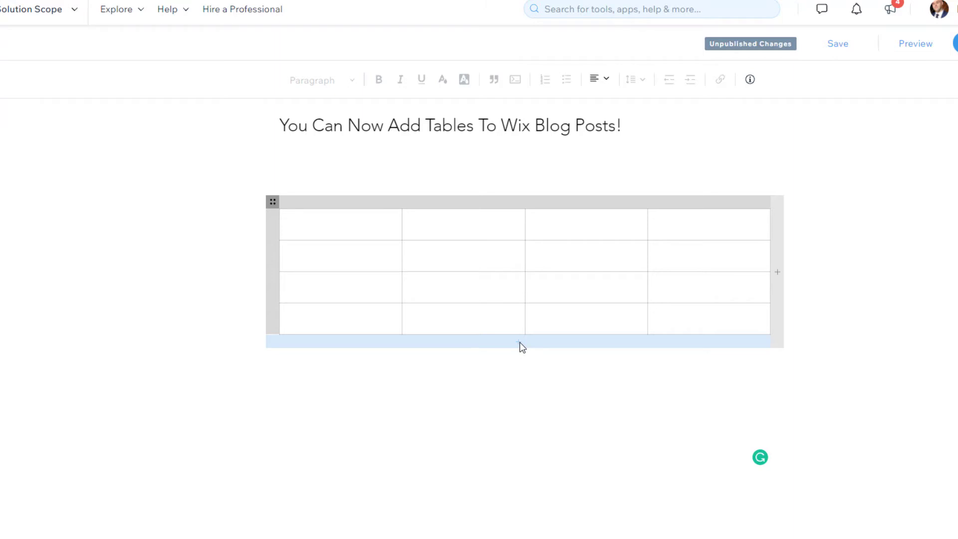
pyautogui.click(519, 344)
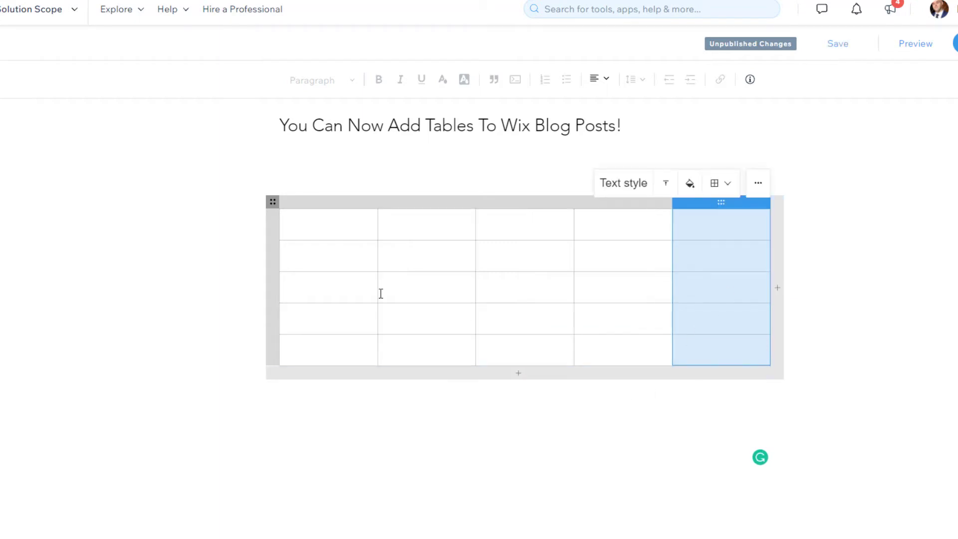
pyautogui.press('Escape')
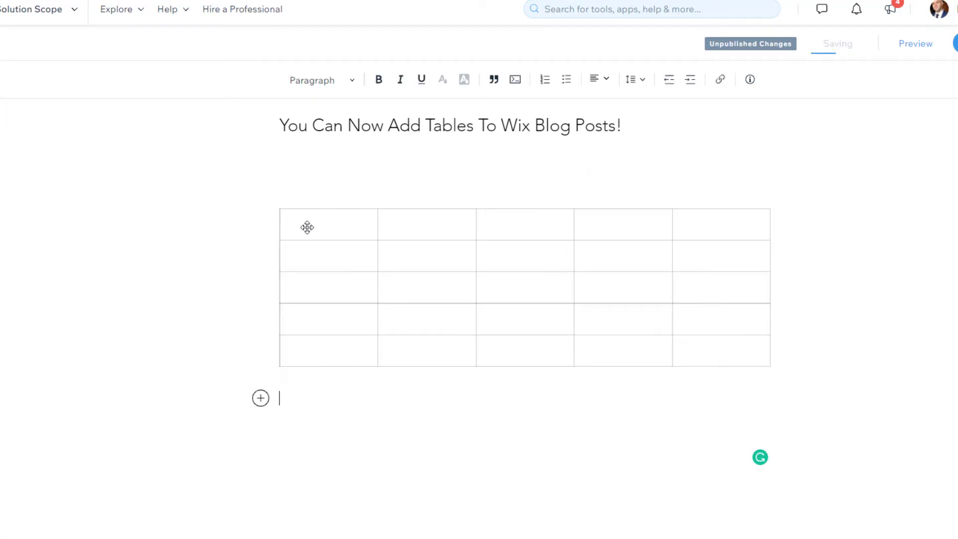
pyautogui.click(308, 228)
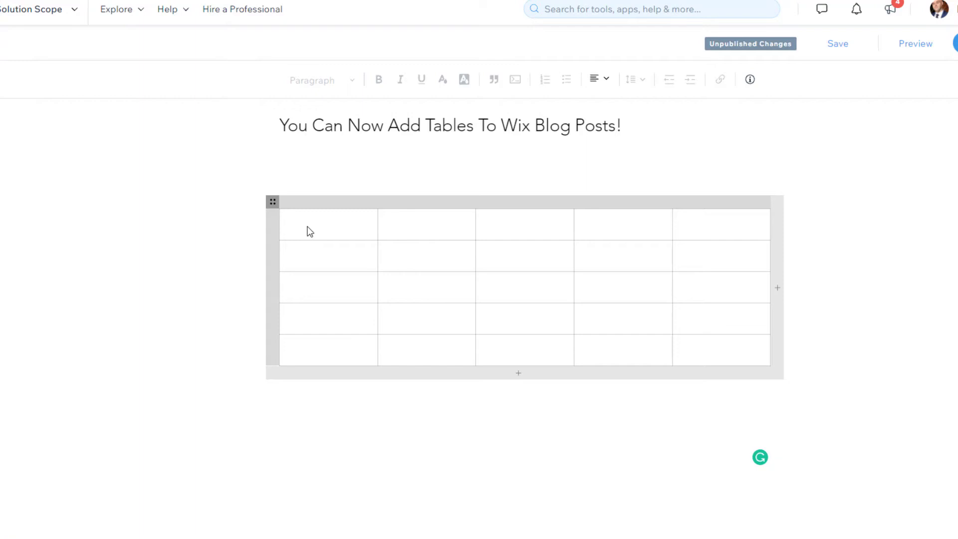
# Type 'This is text' into the table's top-left cell
pyautogui.click(309, 231)
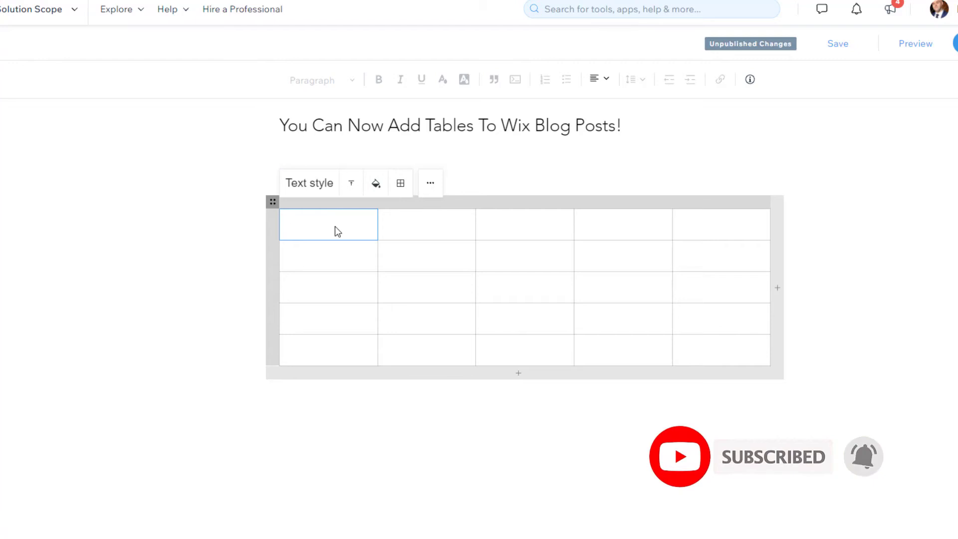
pyautogui.write('This')
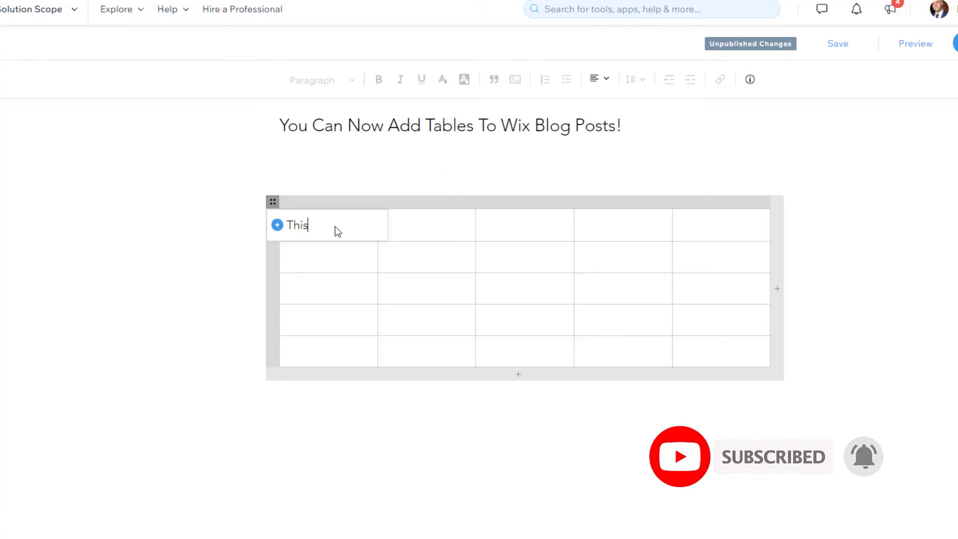
pyautogui.write(' is text')
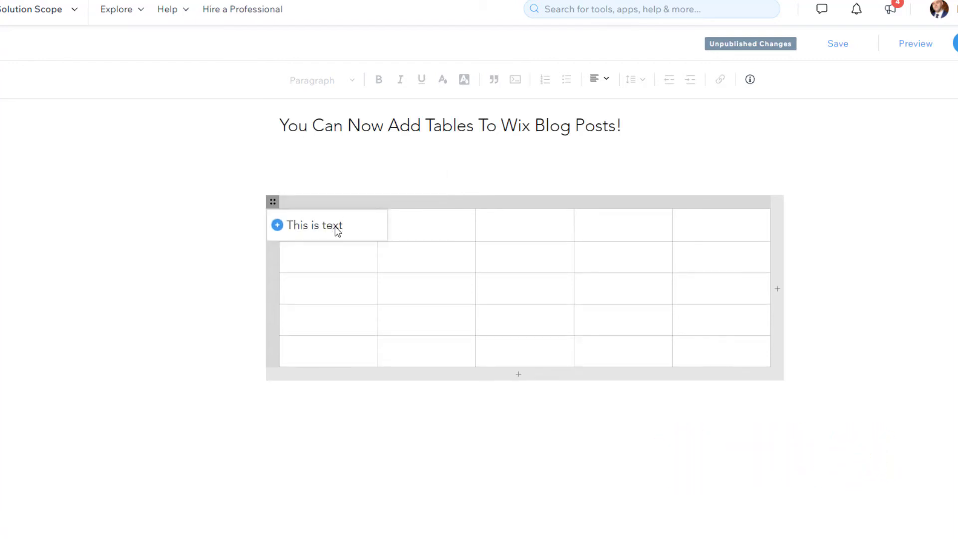
pyautogui.click(413, 231)
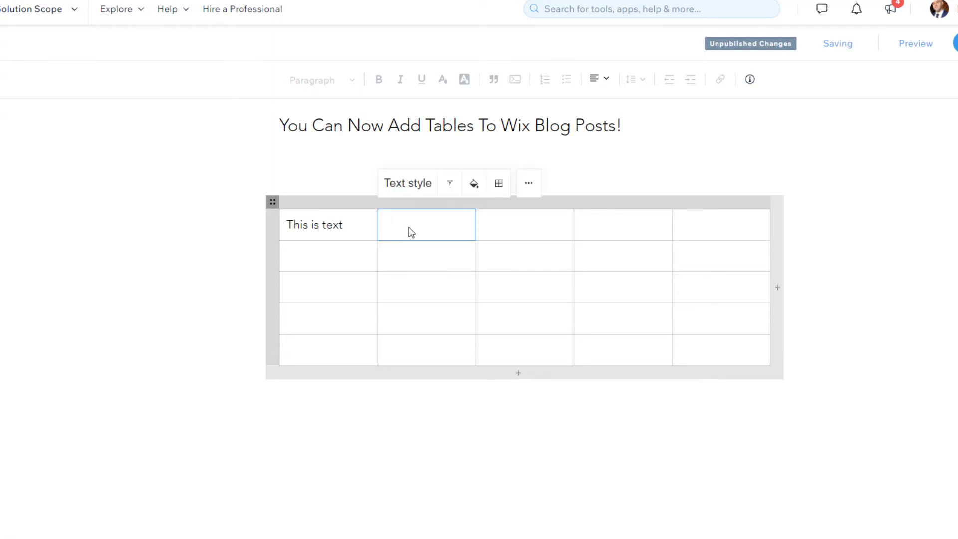
pyautogui.click(364, 232)
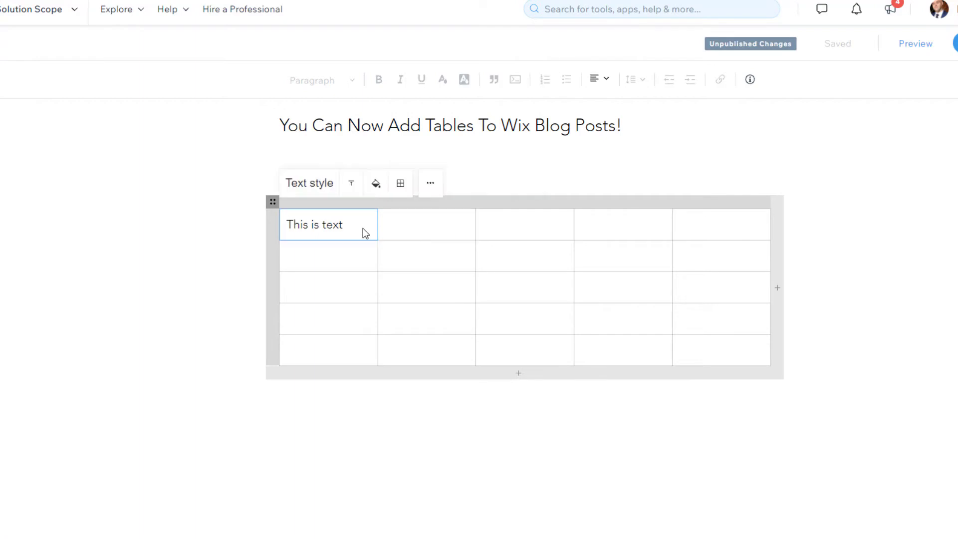
# Make the 'This is text' cell text bold and horizontally centred
pyautogui.click(323, 186)
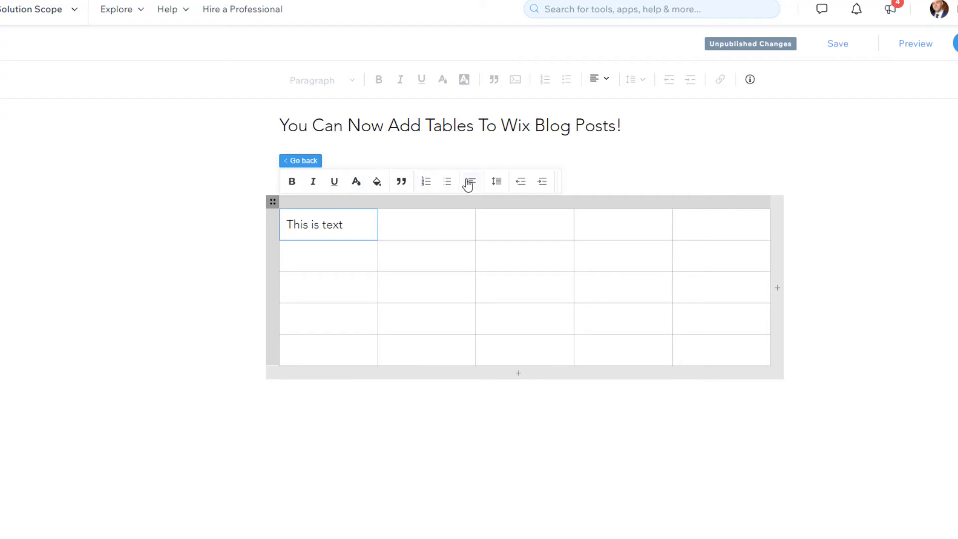
pyautogui.click(292, 189)
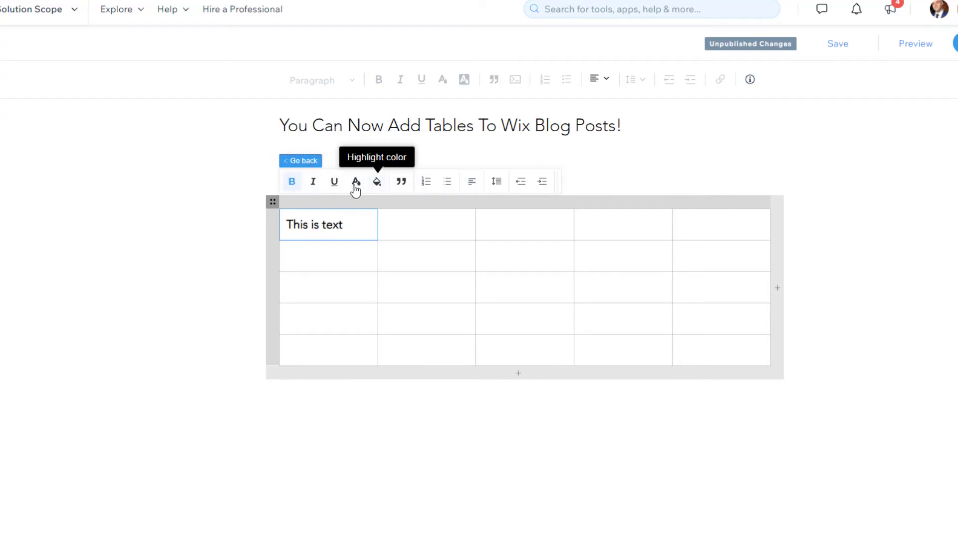
pyautogui.click(427, 186)
pyautogui.click(427, 187)
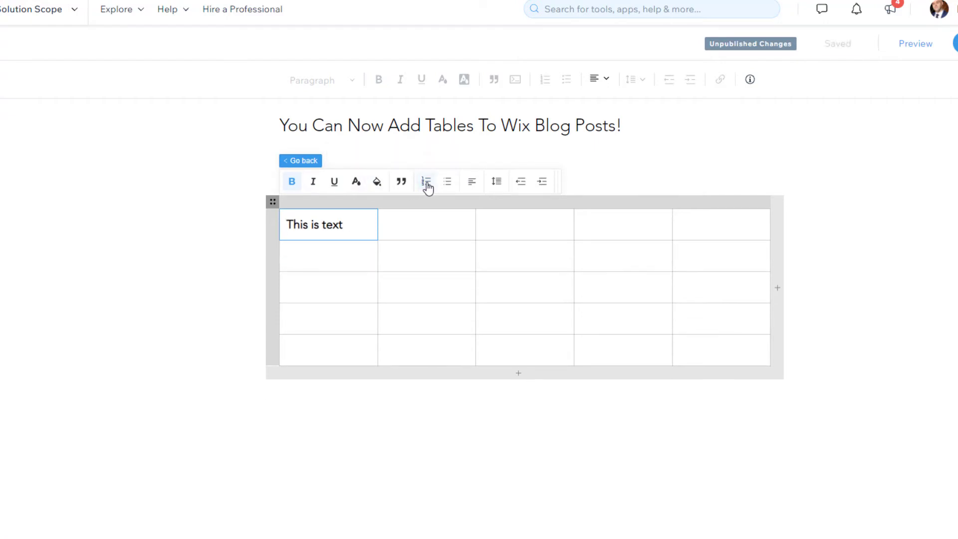
pyautogui.click(475, 188)
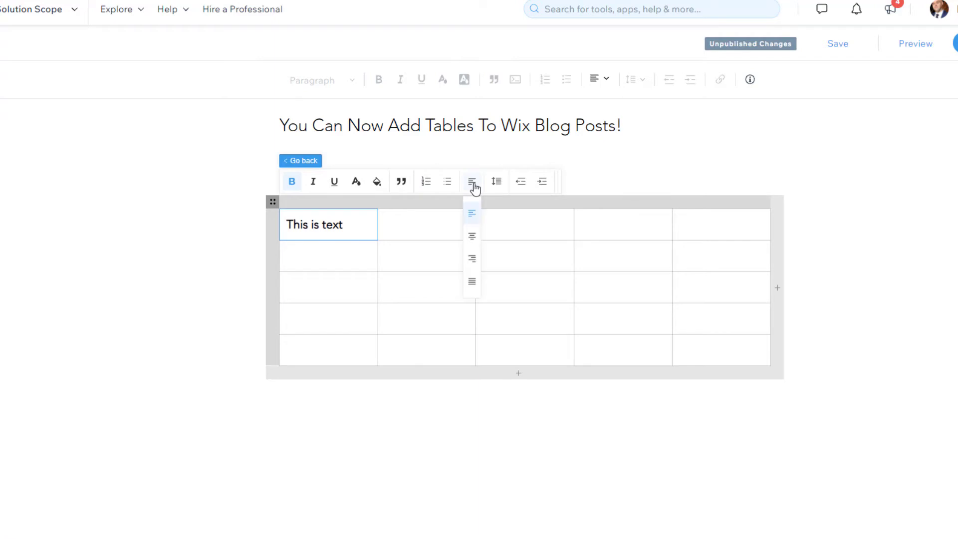
pyautogui.click(475, 244)
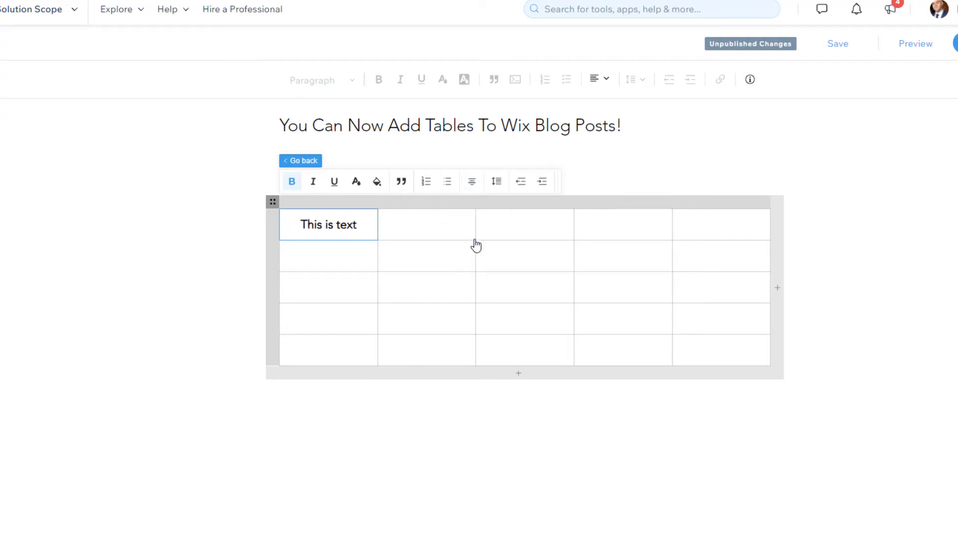
# Set the first cell's vertical alignment to middle after briefly trying bottom
pyautogui.click(291, 164)
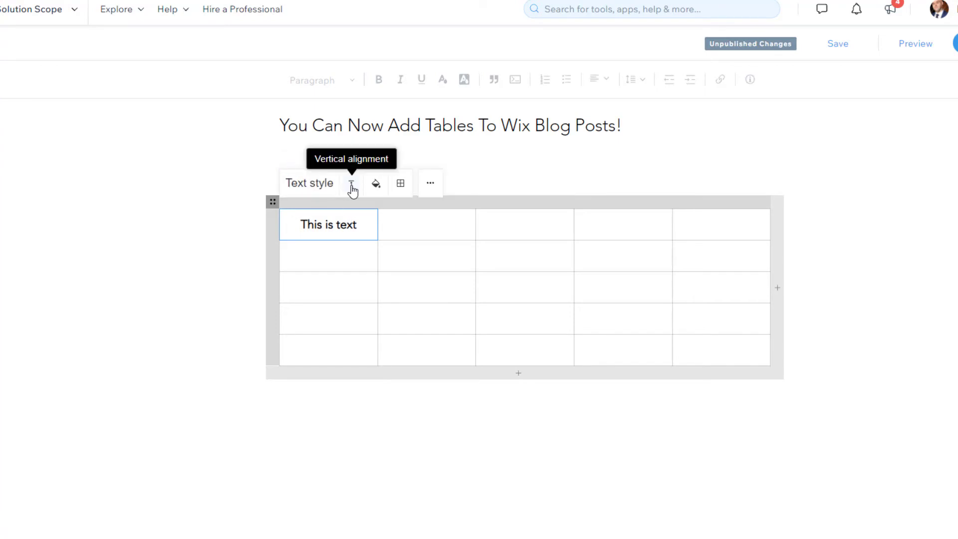
pyautogui.click(351, 187)
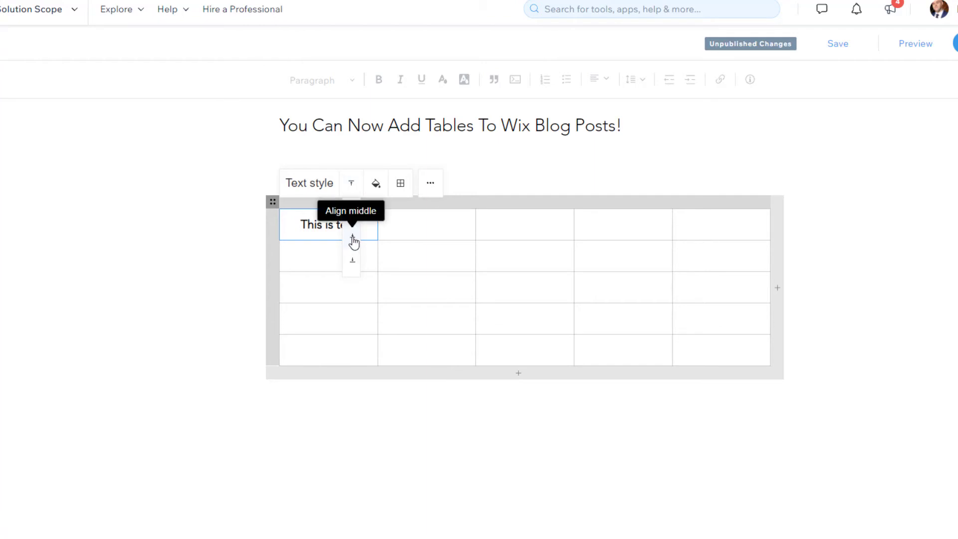
pyautogui.click(352, 237)
pyautogui.click(351, 184)
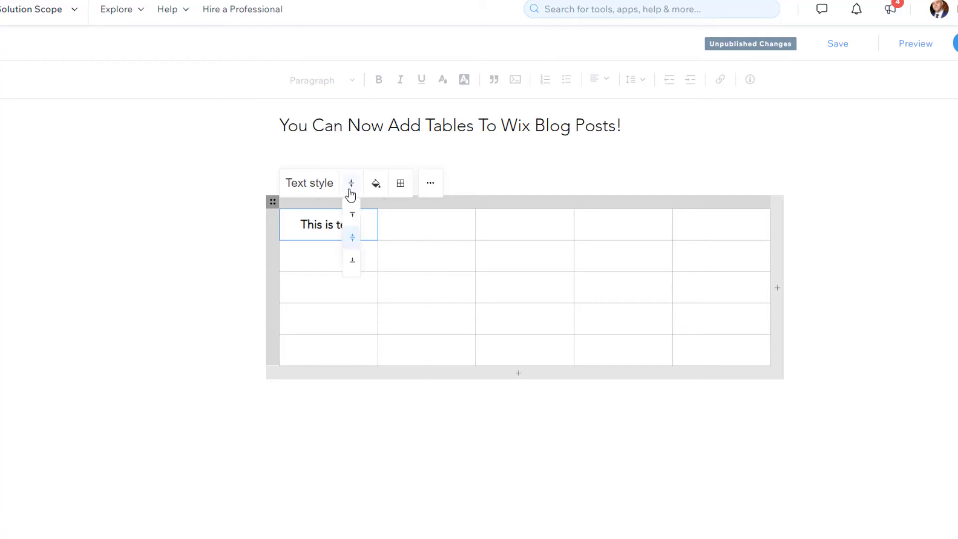
pyautogui.click(354, 266)
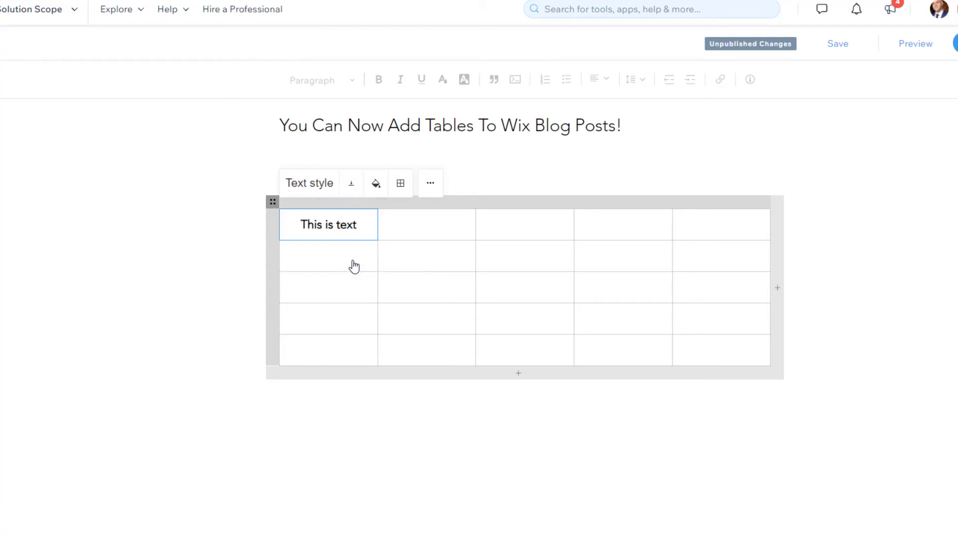
pyautogui.click(351, 192)
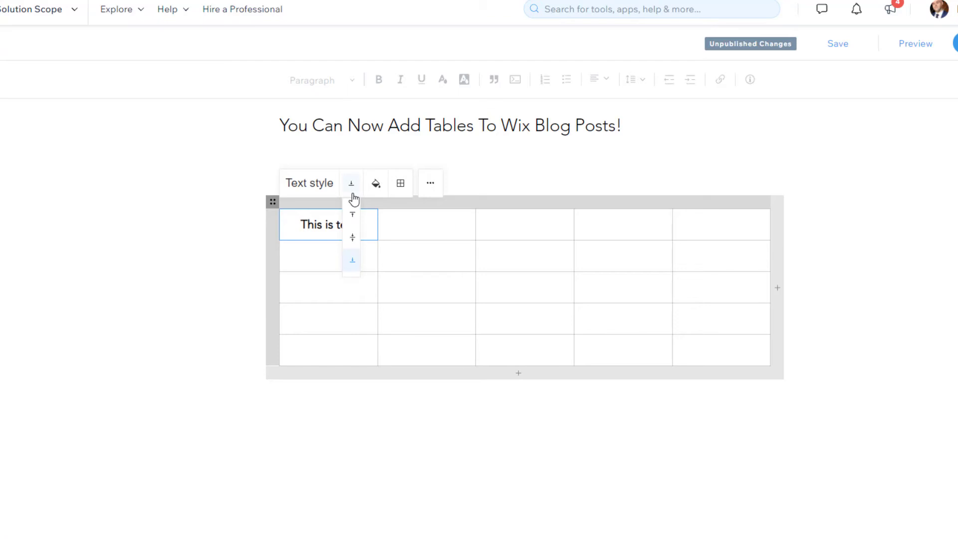
pyautogui.click(354, 238)
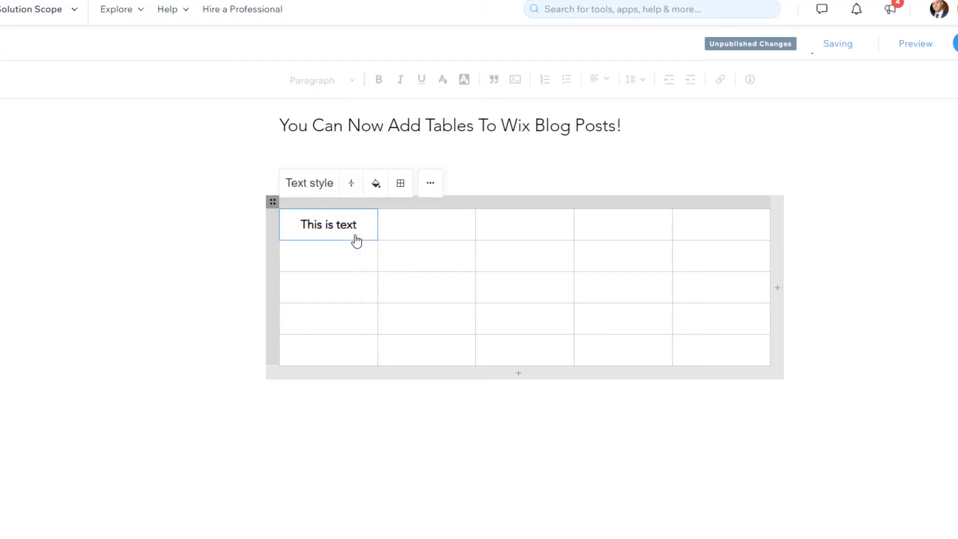
# Fill the 'This is text' cell's background with red
pyautogui.click(382, 187)
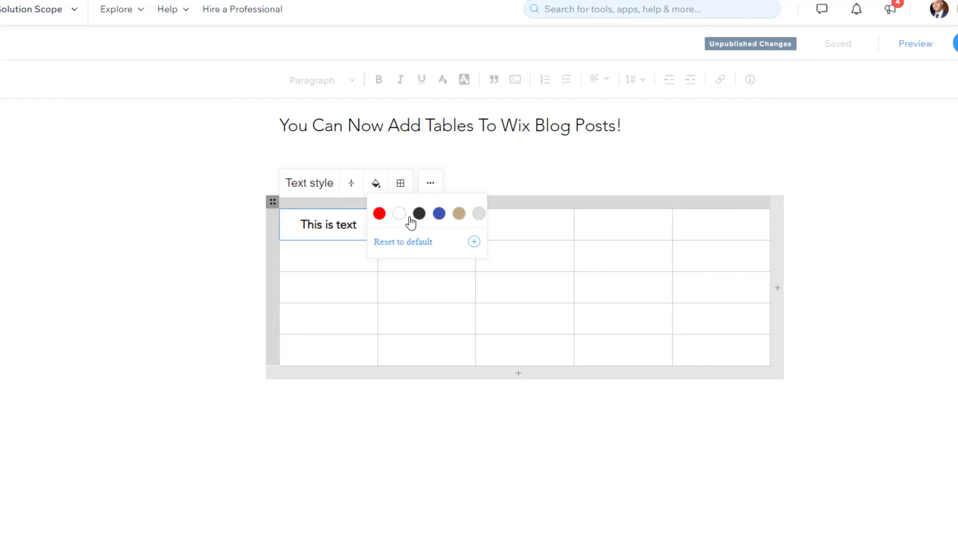
pyautogui.click(380, 215)
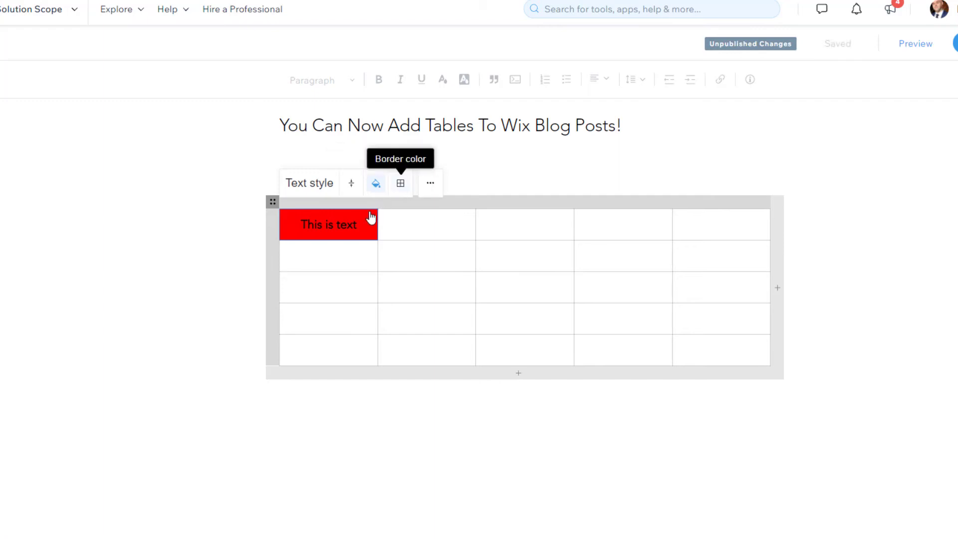
# Colour all of the table's borders blue
pyautogui.moveTo(352, 231); pyautogui.dragTo(412, 239)
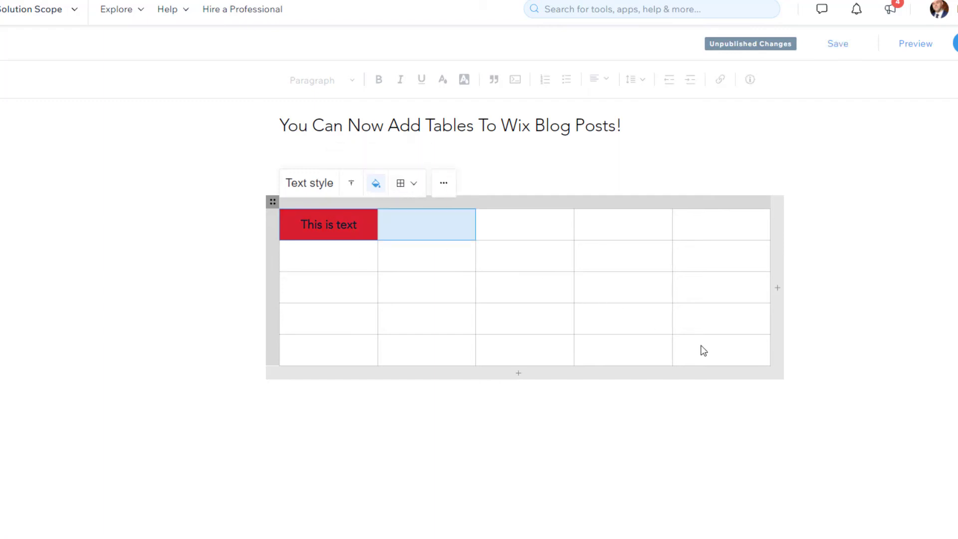
pyautogui.click(401, 185)
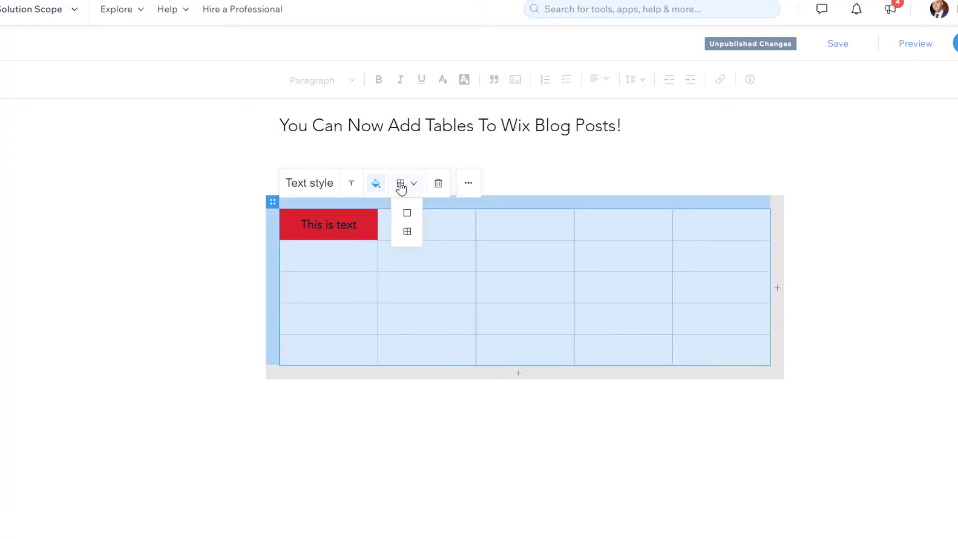
pyautogui.click(410, 236)
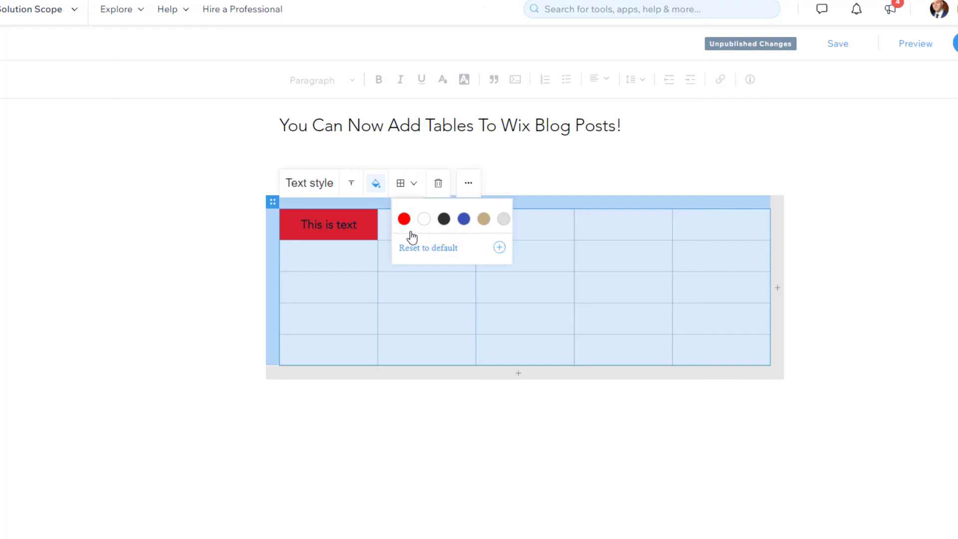
pyautogui.click(464, 220)
# Select the top row's second cell and show its more-options menu
pyautogui.click(519, 235)
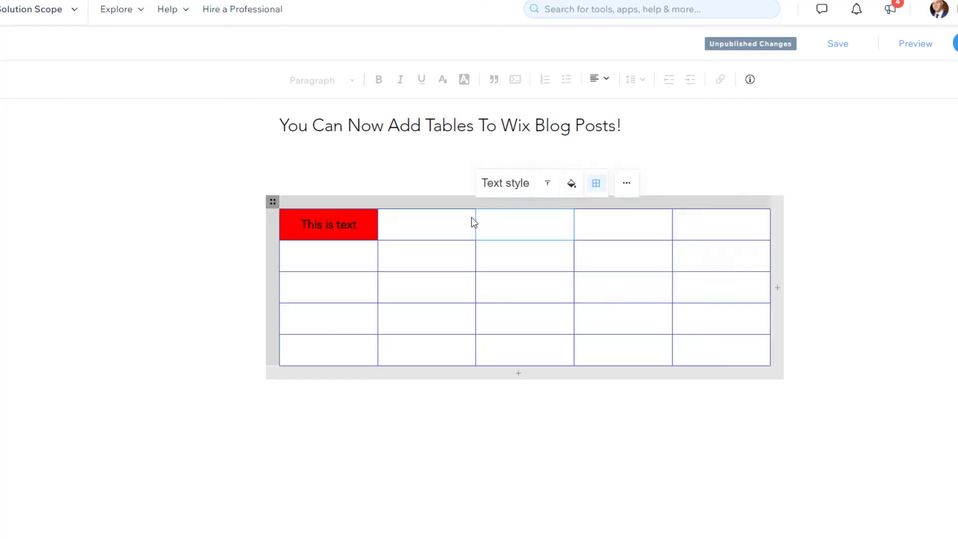
pyautogui.click(398, 224)
pyautogui.click(529, 184)
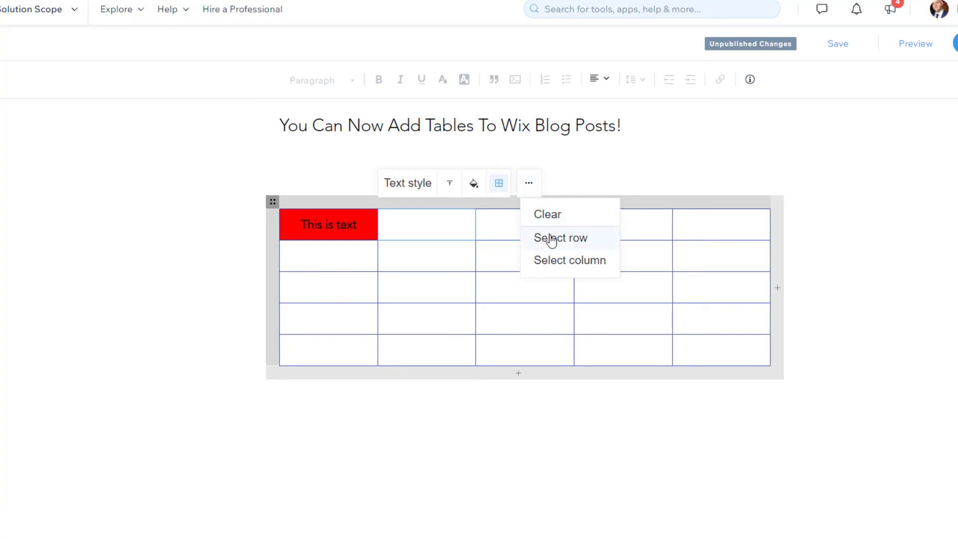
pyautogui.click(548, 238)
pyautogui.click(414, 215)
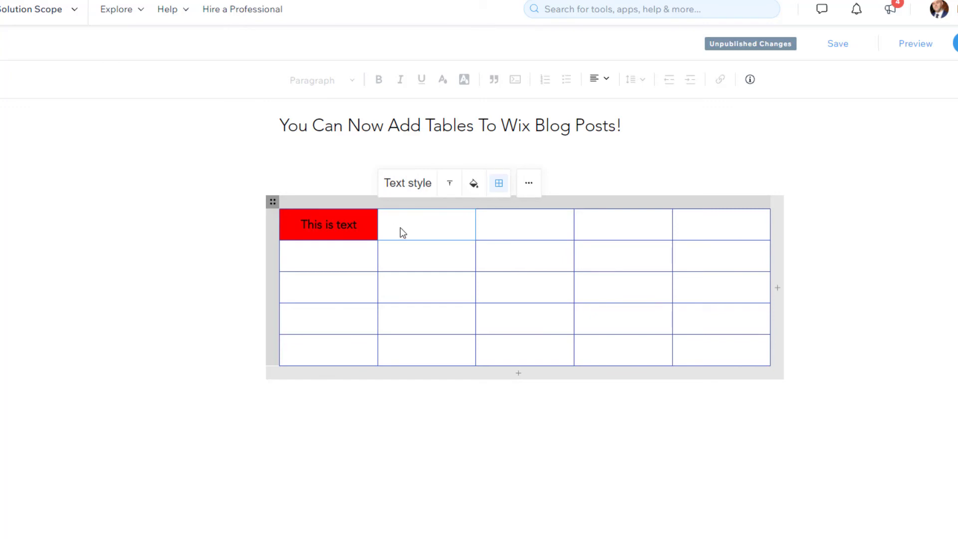
# Show the media insert toolbar in the top row's second cell
pyautogui.click(403, 232)
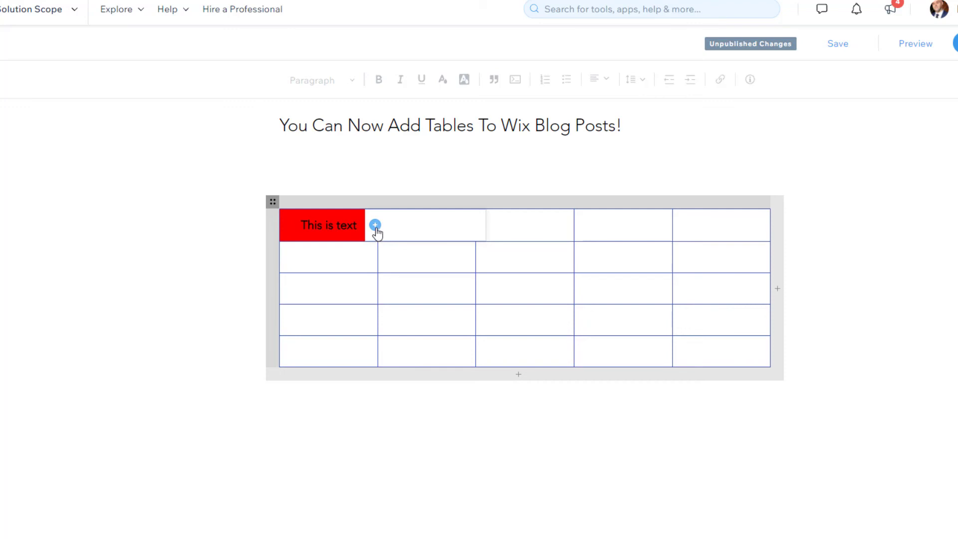
pyautogui.click(375, 225)
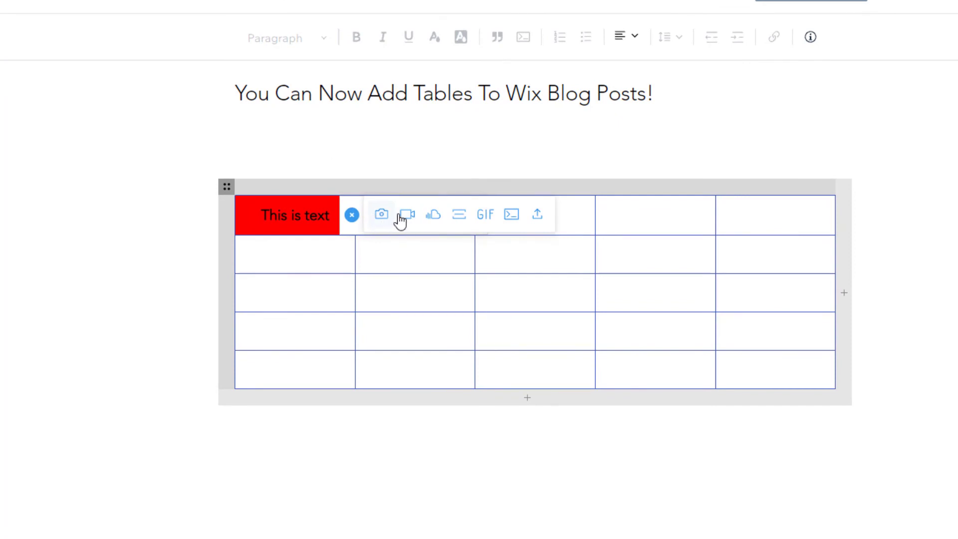
pyautogui.rightClick(432, 220)
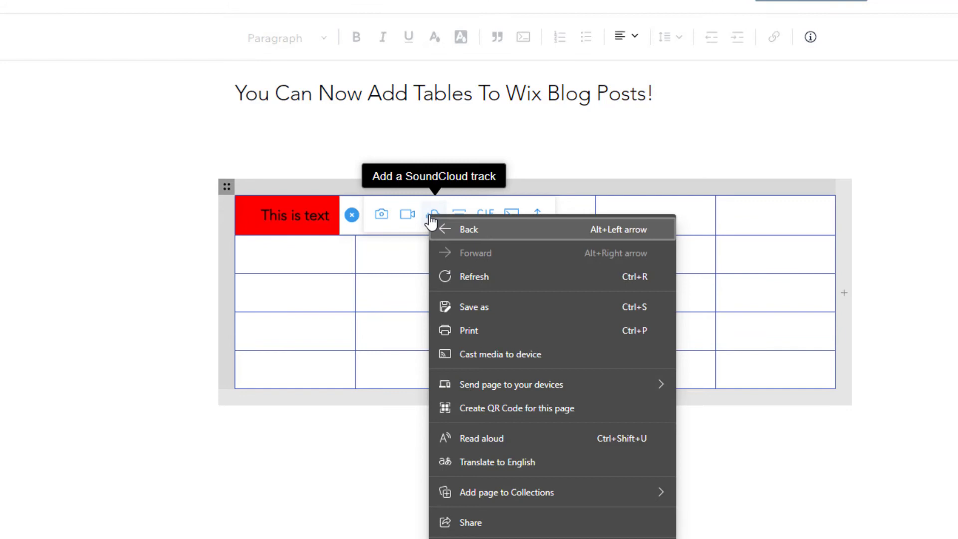
pyautogui.press('Escape')
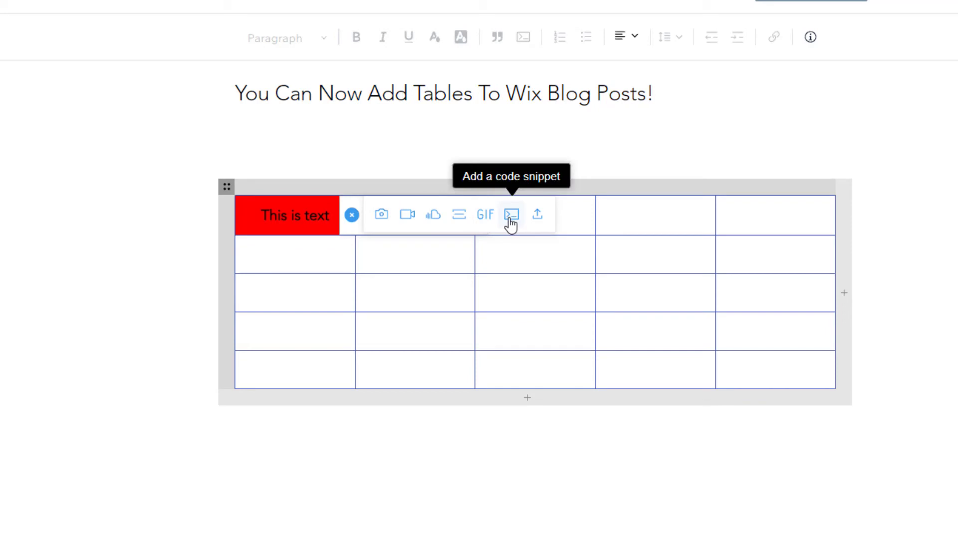
# Insert the YouTube-Subscribe image from Site Files into the second top-row cell
pyautogui.click(385, 218)
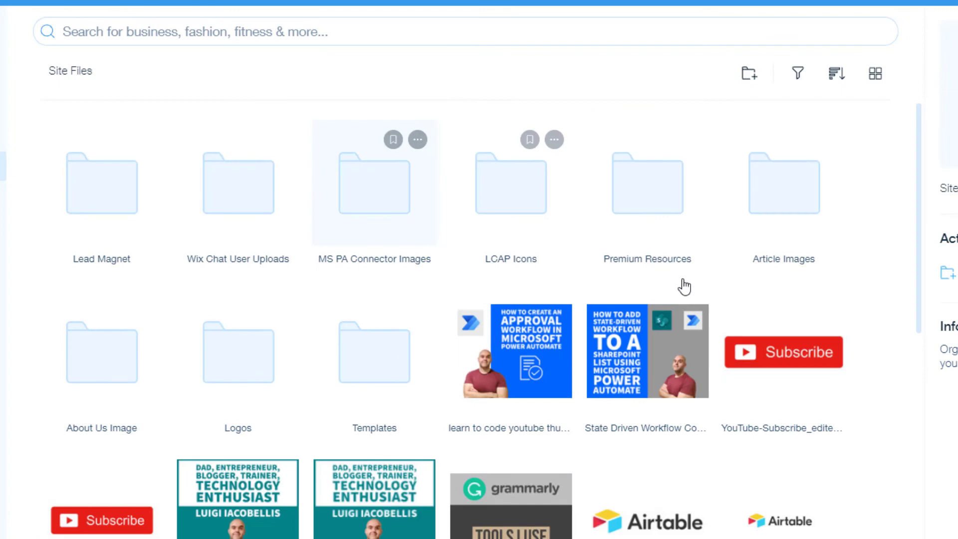
pyautogui.moveTo(775, 355)
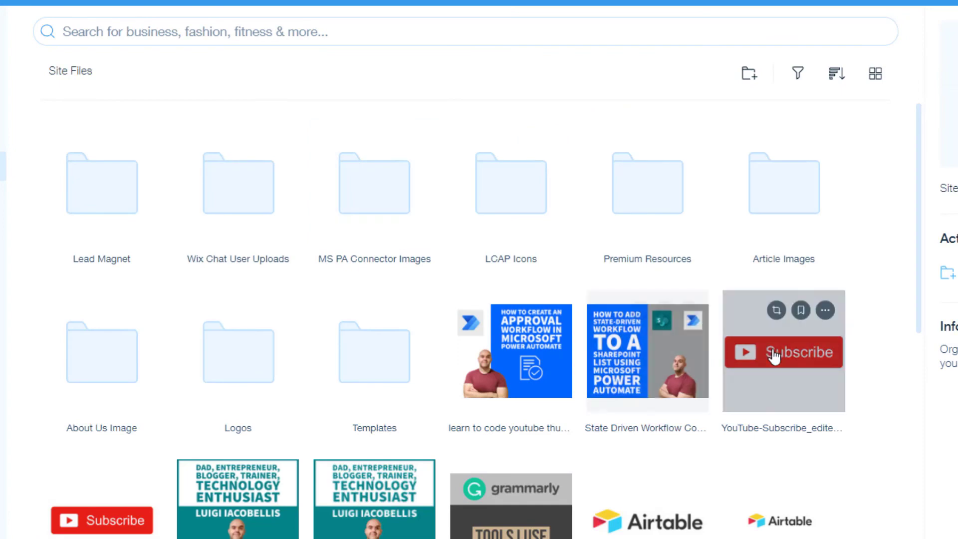
pyautogui.click(775, 355)
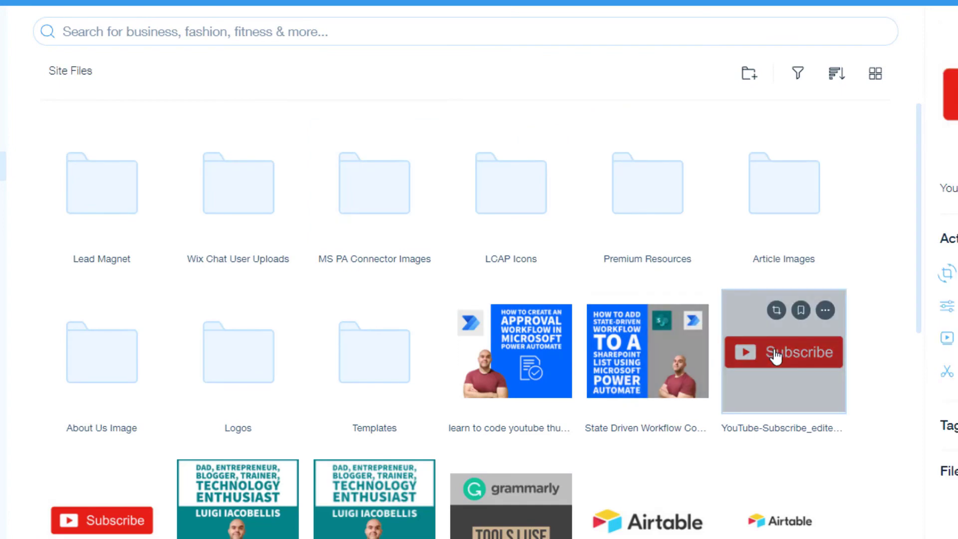
pyautogui.doubleClick(775, 356)
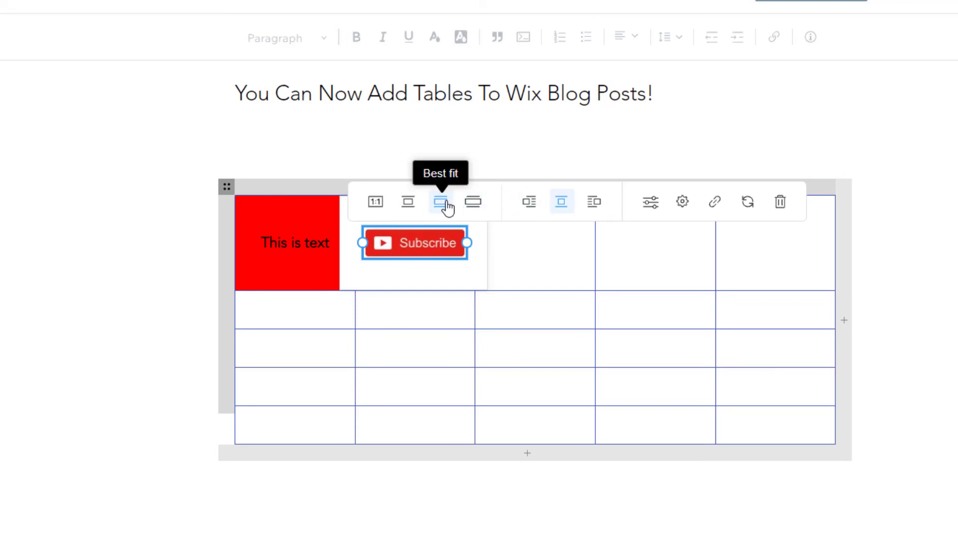
# Insert the Happy Birthday GIF into the third cell of the table's top row
pyautogui.click(523, 310)
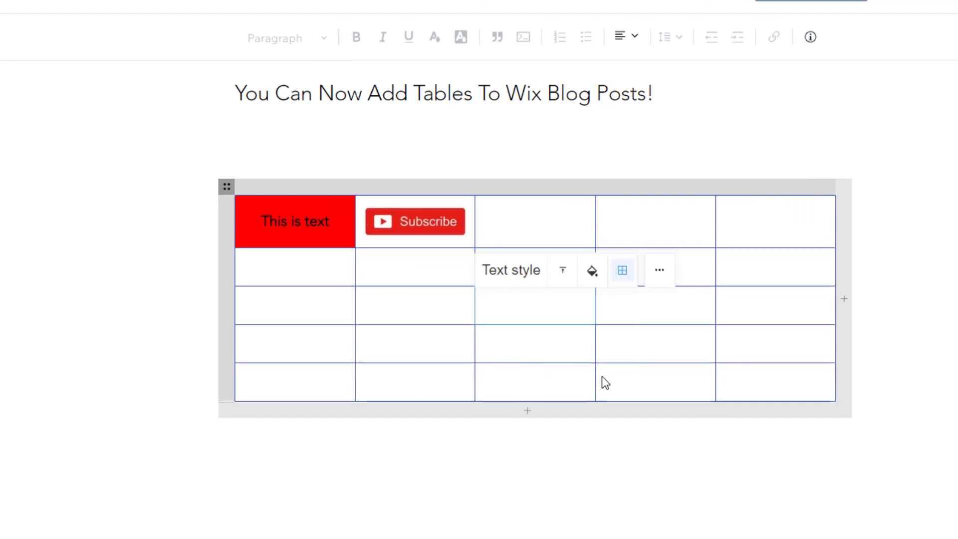
pyautogui.click(418, 224)
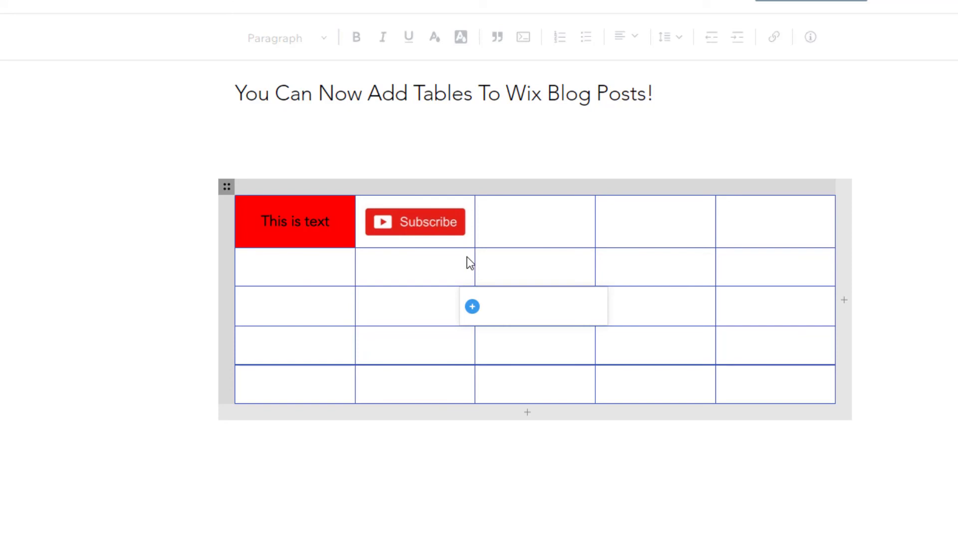
pyautogui.click(503, 223)
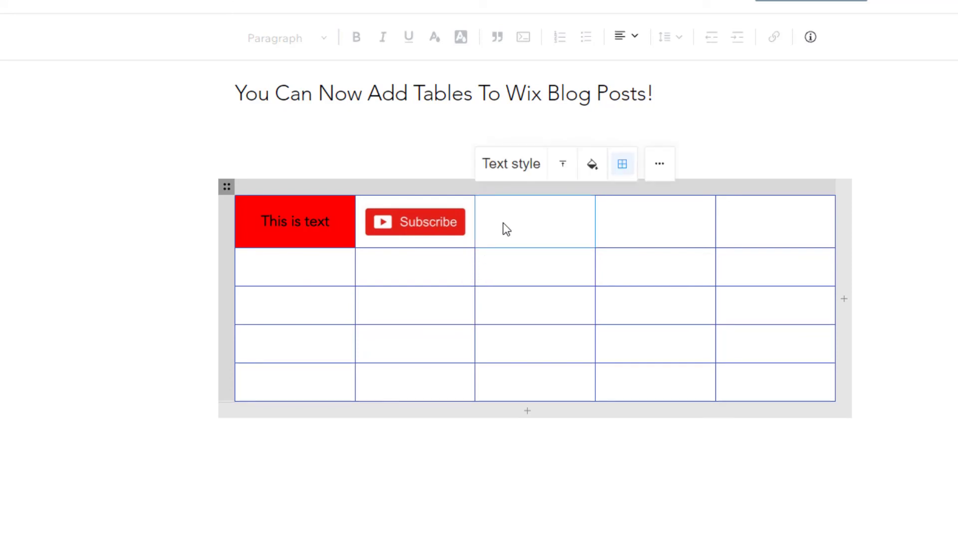
pyautogui.click(503, 223)
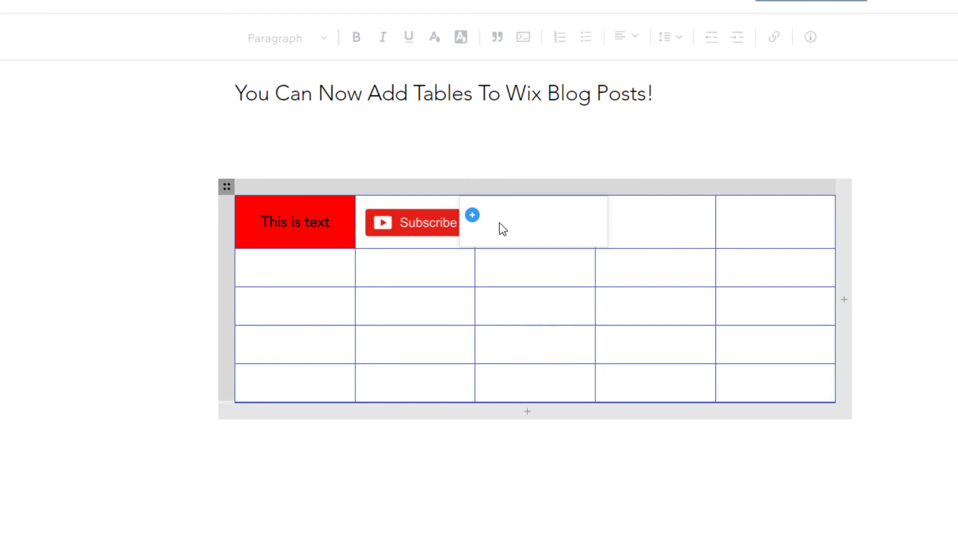
pyautogui.click(470, 220)
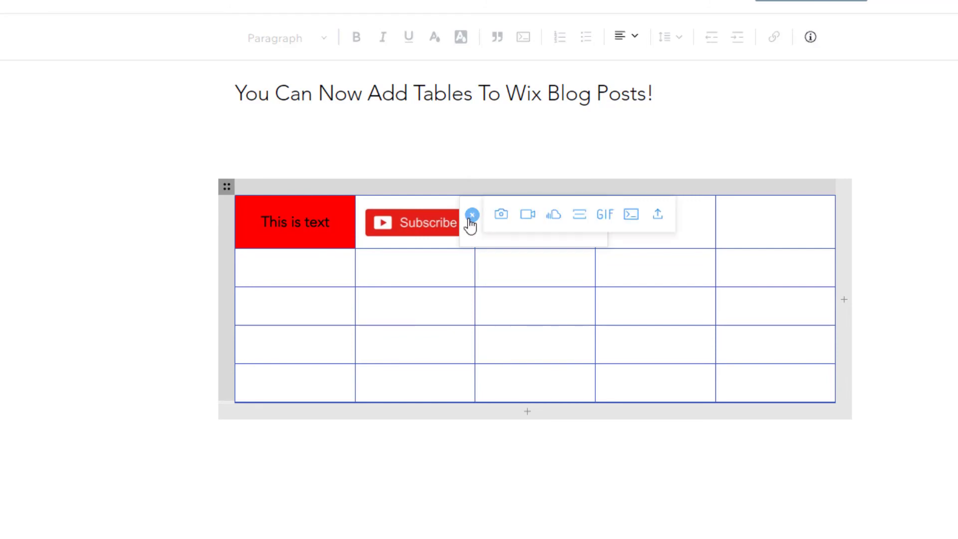
pyautogui.click(606, 215)
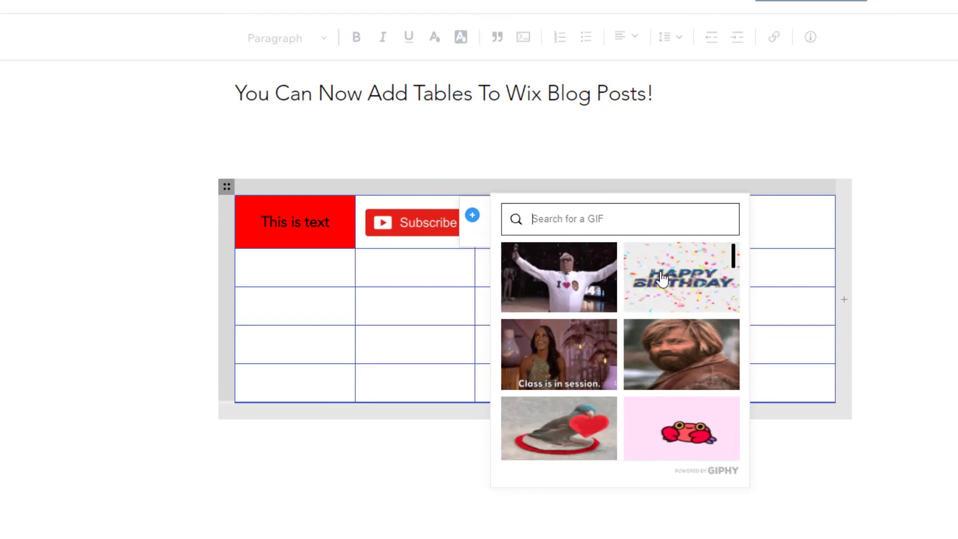
pyautogui.click(681, 288)
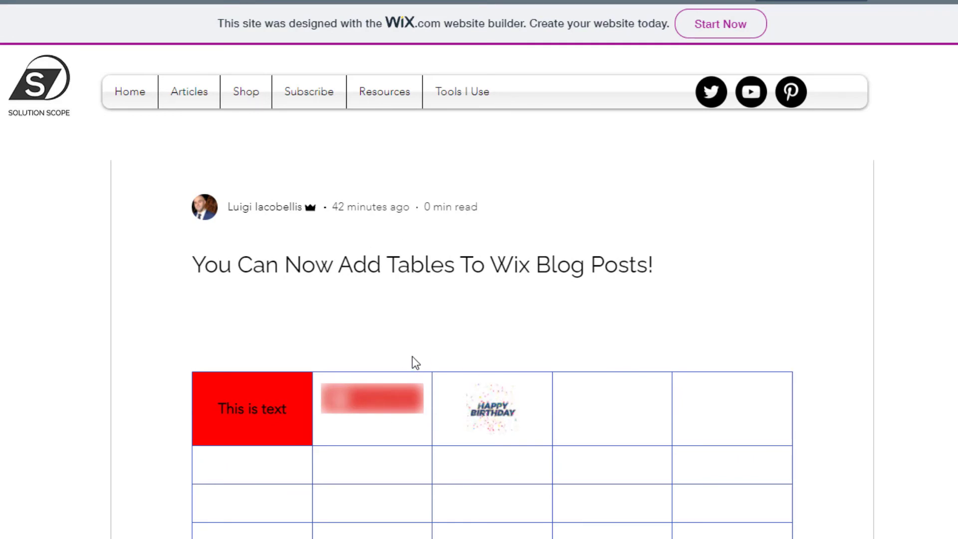
# Scroll the live post down to the table with the red cell, Subscribe image and GIF
pyautogui.scroll(-2, 472, 363)
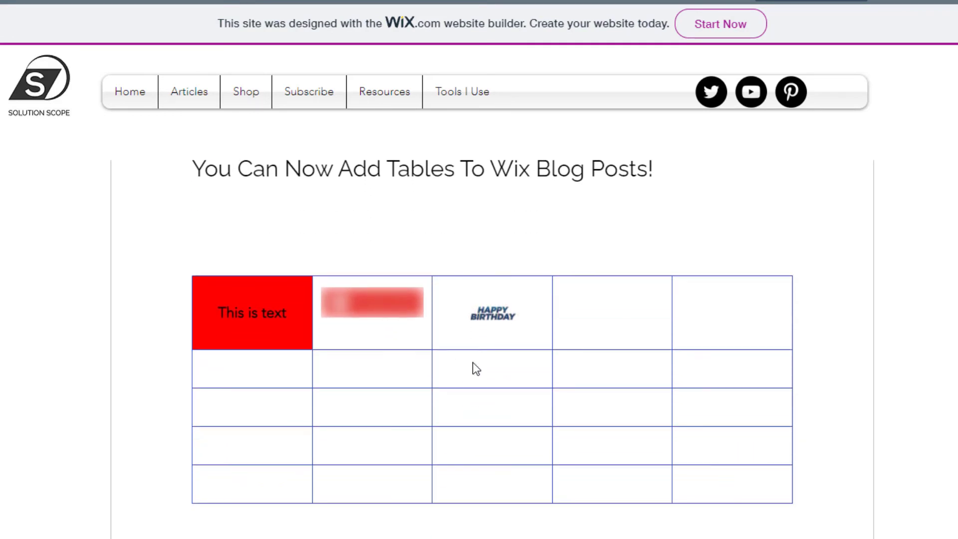